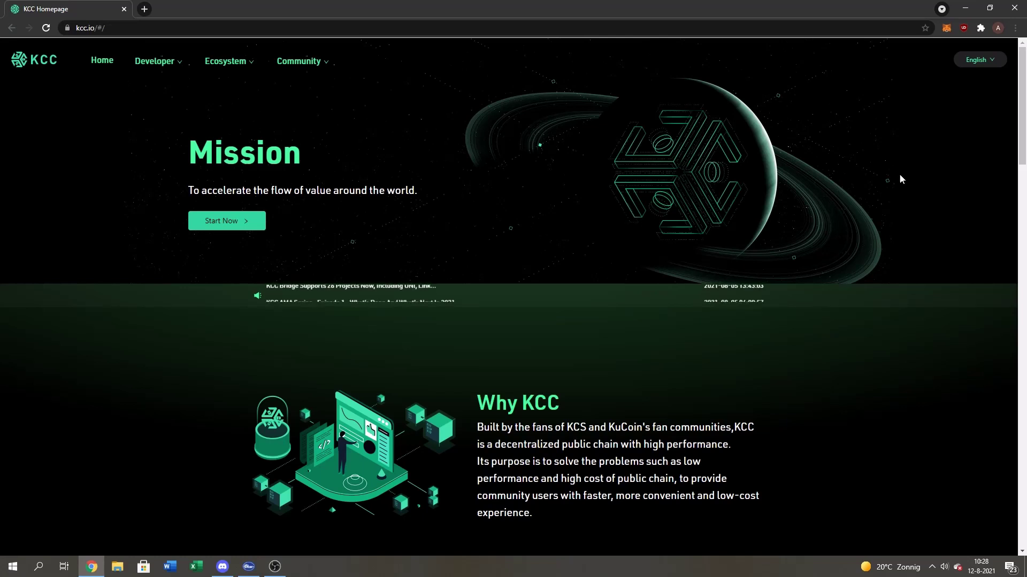
- Reveal the Ecosystem menu on the kcc.io homepage, listing Explorer, KCC Bridge and wallet options
{"action": "mouse_move", "coordinate": [230, 66]}
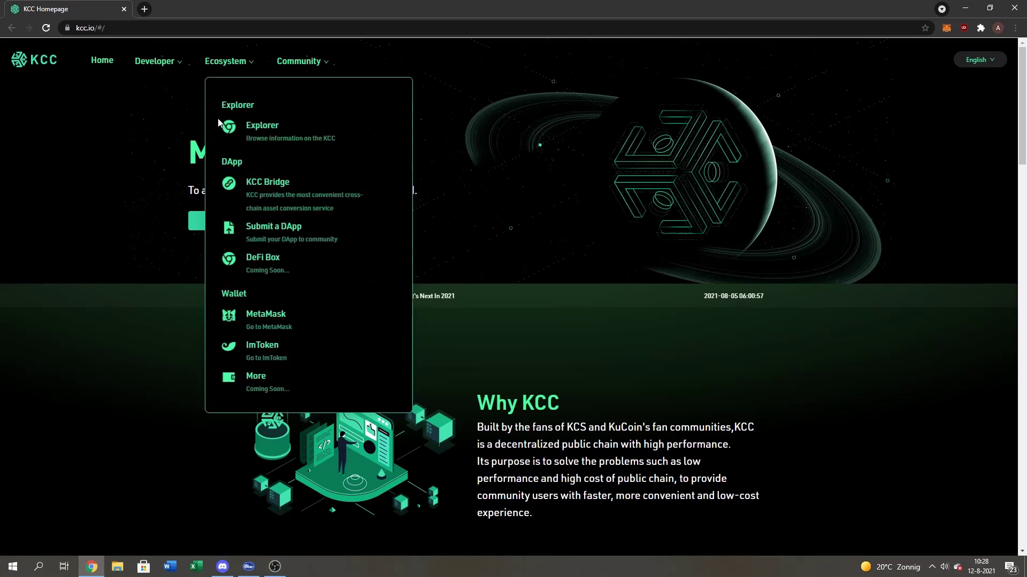
- Open the KCC Bridge transfer page and connect MetaMask, unlocking it with the wallet password
{"action": "left_click", "coordinate": [286, 193]}
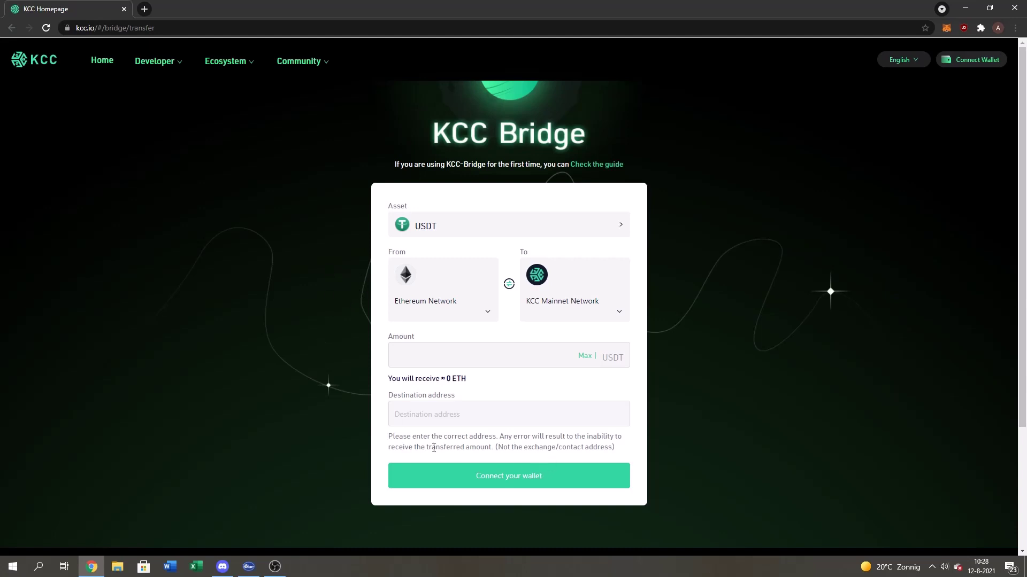
{"action": "left_click", "coordinate": [493, 479]}
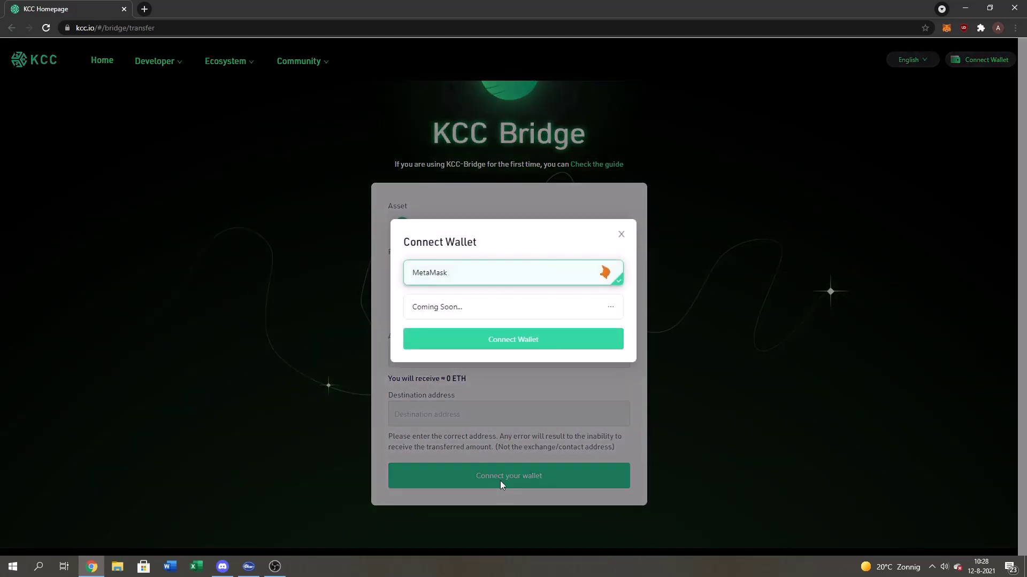
{"action": "left_click", "coordinate": [480, 274]}
{"action": "left_click", "coordinate": [467, 278]}
{"action": "left_click", "coordinate": [520, 348]}
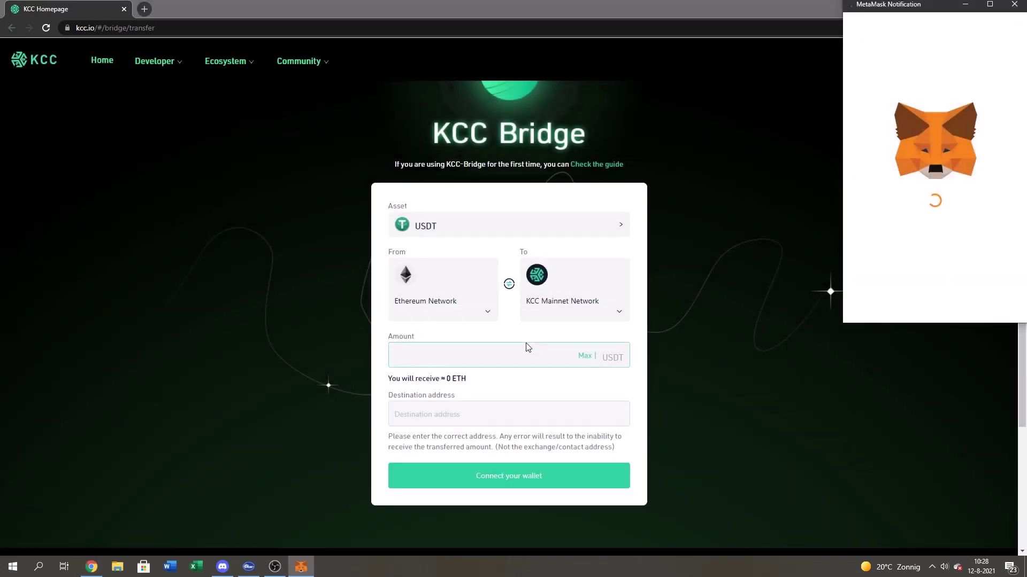
{"action": "type", "text": "•"}
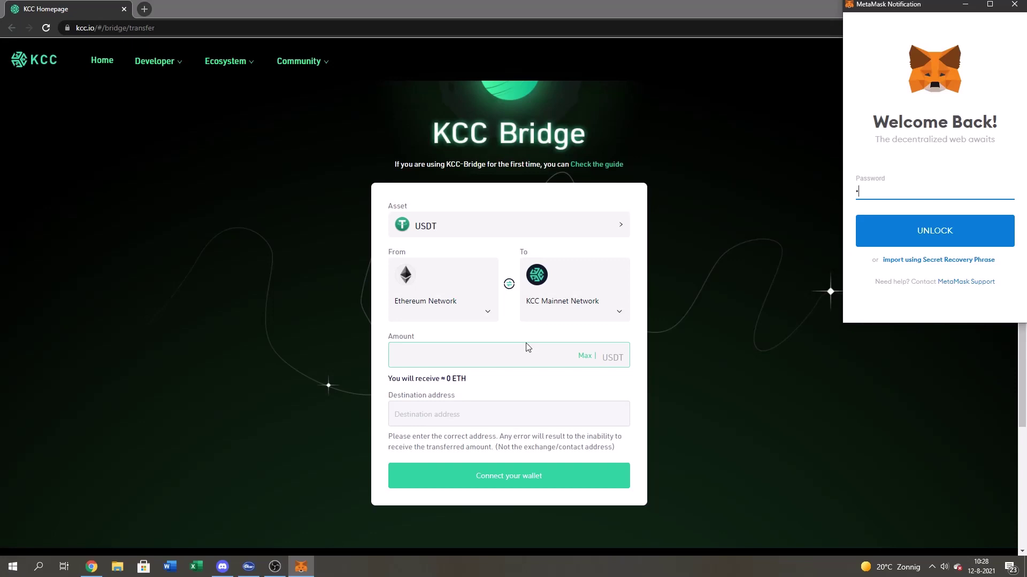
{"action": "type", "text": "••••••••"}
{"action": "key", "text": "Return"}
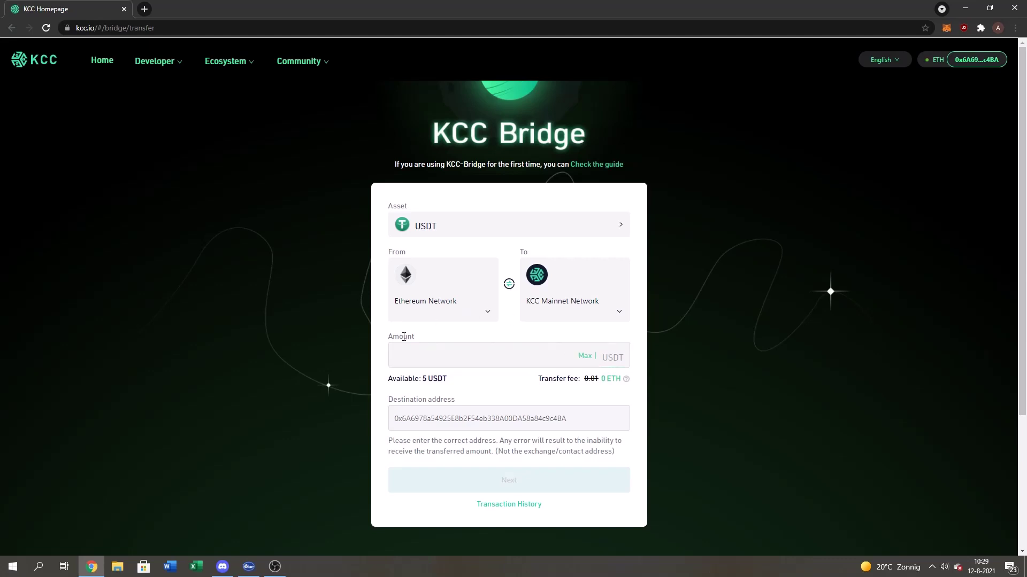
{"action": "left_click", "coordinate": [416, 225]}
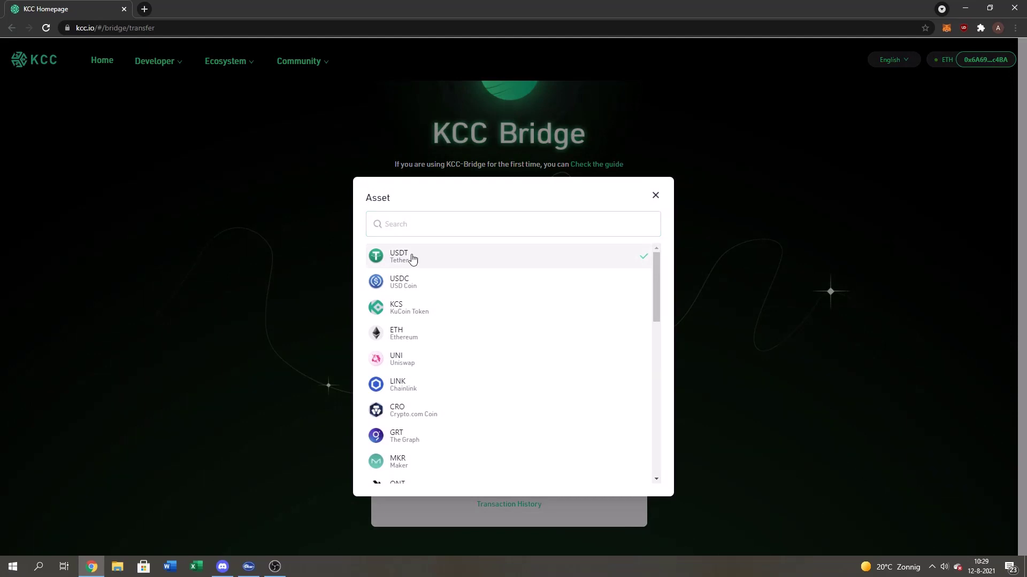
{"action": "left_click", "coordinate": [412, 257]}
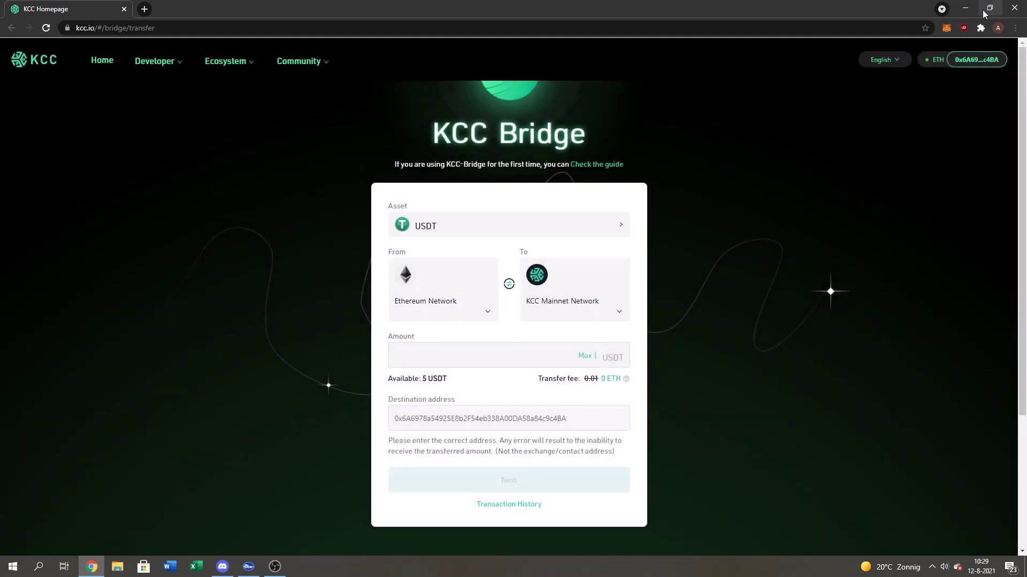
{"action": "left_click", "coordinate": [945, 28]}
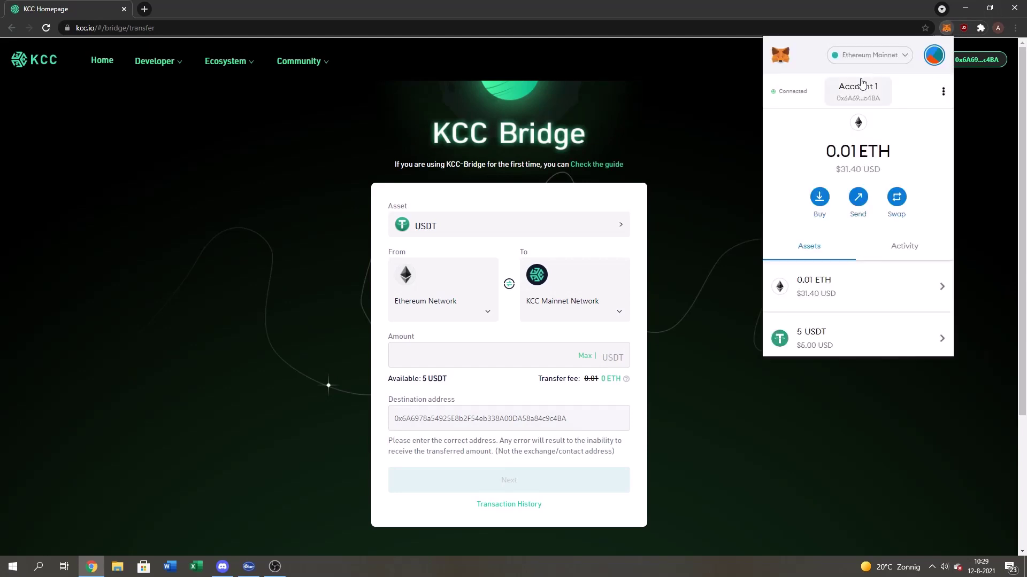
{"action": "left_click", "coordinate": [691, 215]}
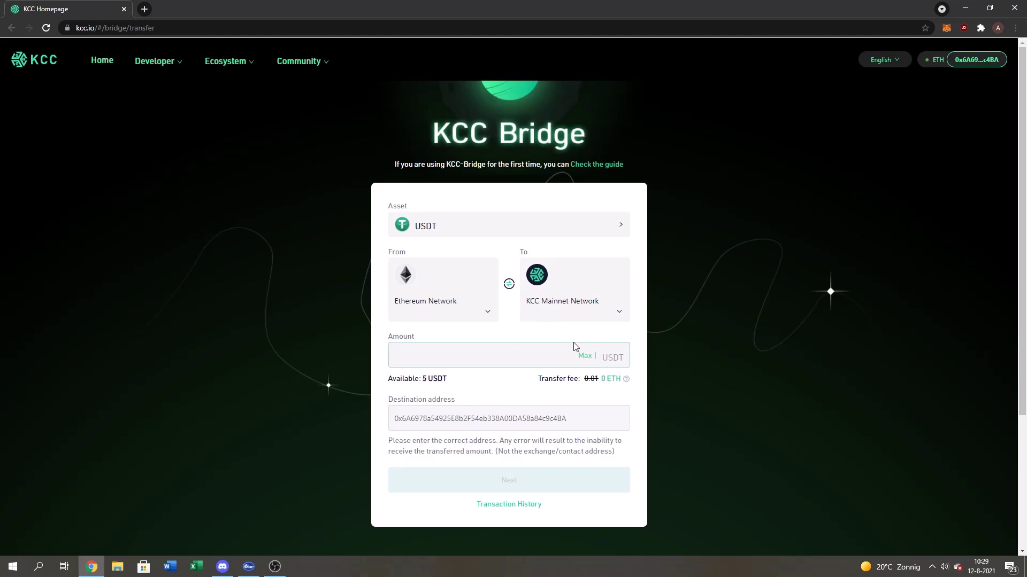
- Fill in the maximum 5 USDT and approve the bridge's USDT spending in MetaMask
{"action": "left_click", "coordinate": [585, 356]}
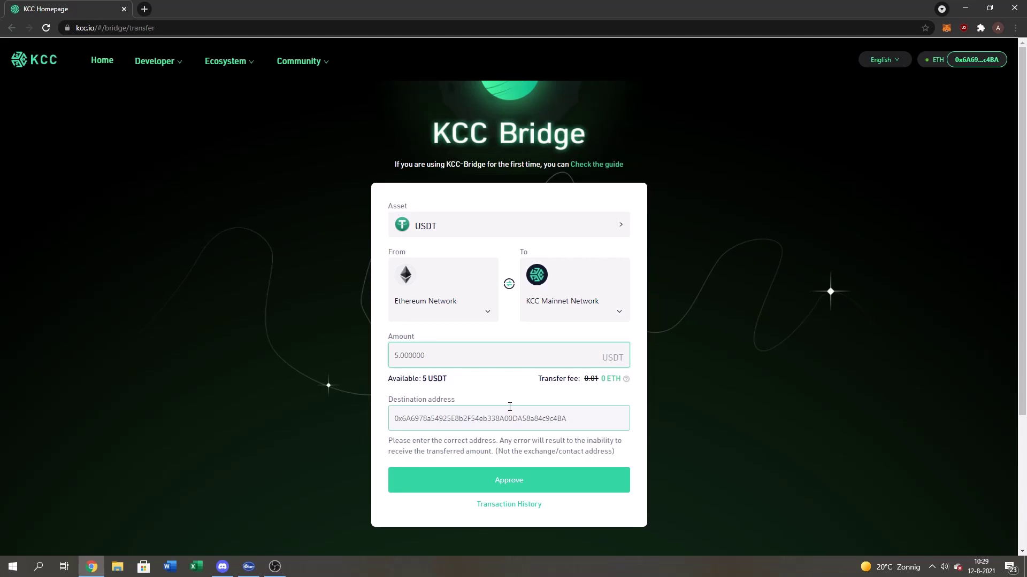
{"action": "left_click", "coordinate": [512, 489]}
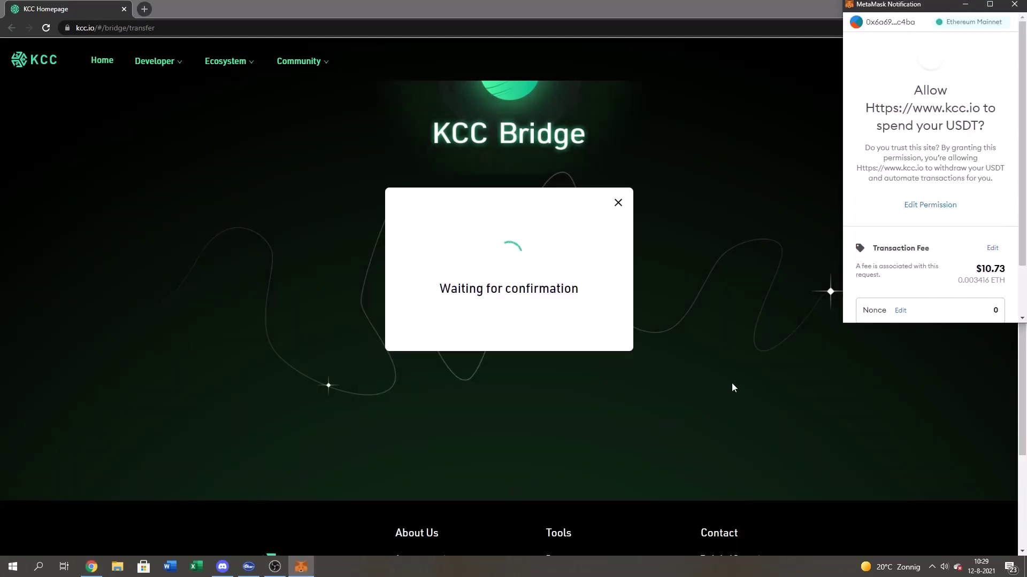
{"action": "left_click", "coordinate": [969, 304]}
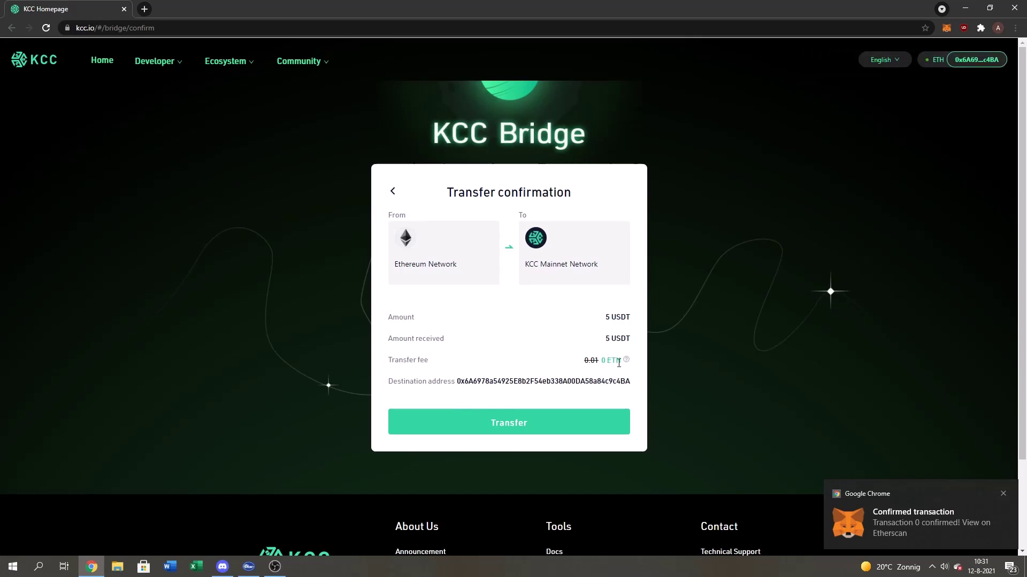
- Submit the 5 USDT transfer and confirm the transaction in the MetaMask notification
{"action": "left_click", "coordinate": [521, 423]}
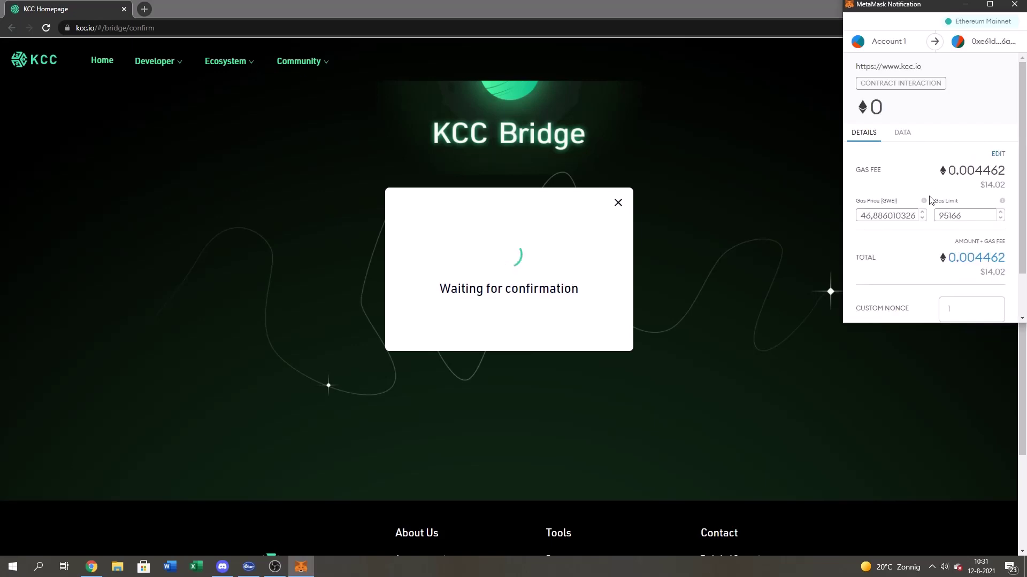
{"action": "scroll", "coordinate": [929, 199], "scroll_direction": "down", "scroll_amount": 1}
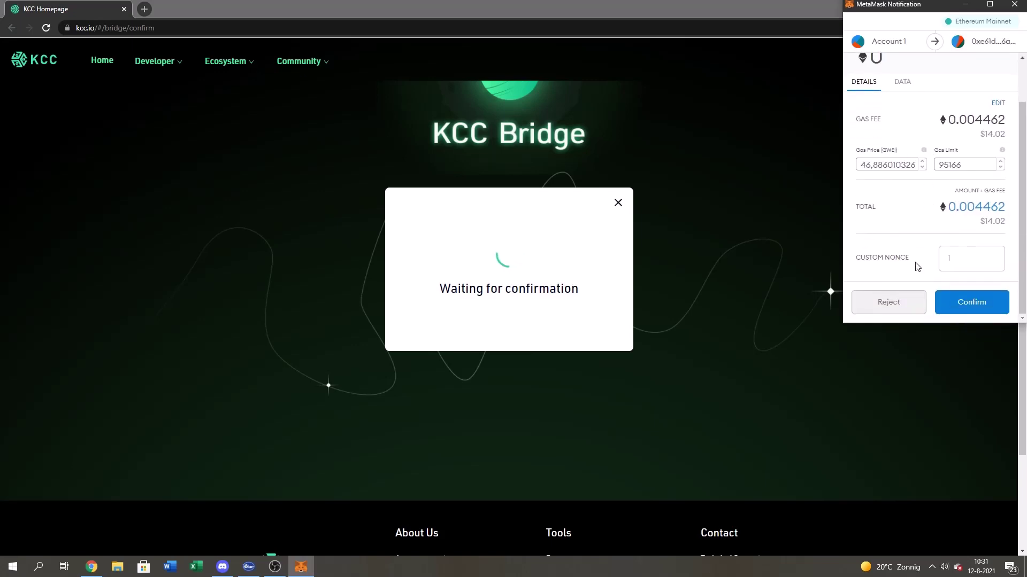
{"action": "left_click", "coordinate": [972, 303]}
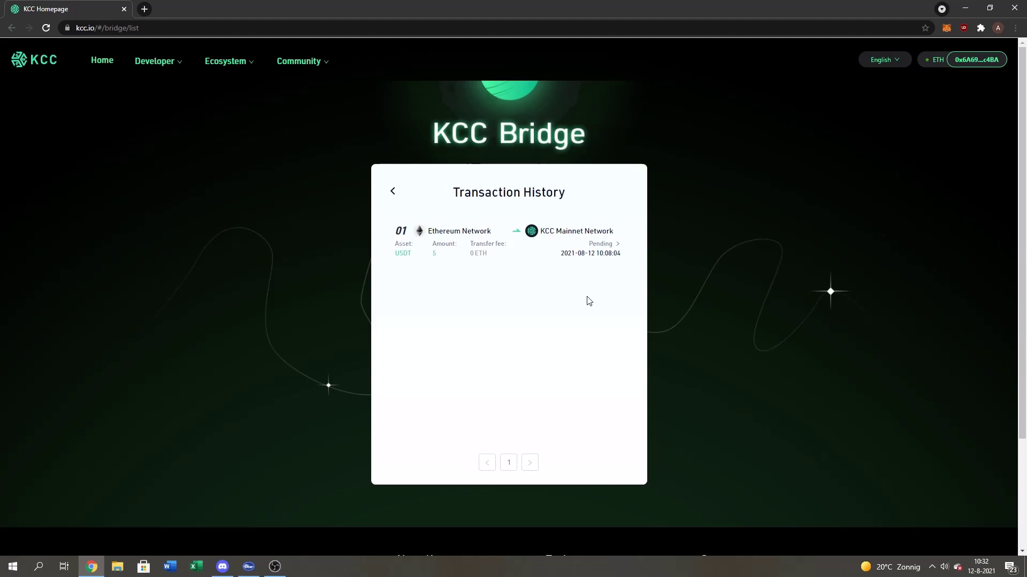
- Return to the transfer form, open Transaction History, and check MetaMask's recent activity
{"action": "left_click", "coordinate": [394, 192]}
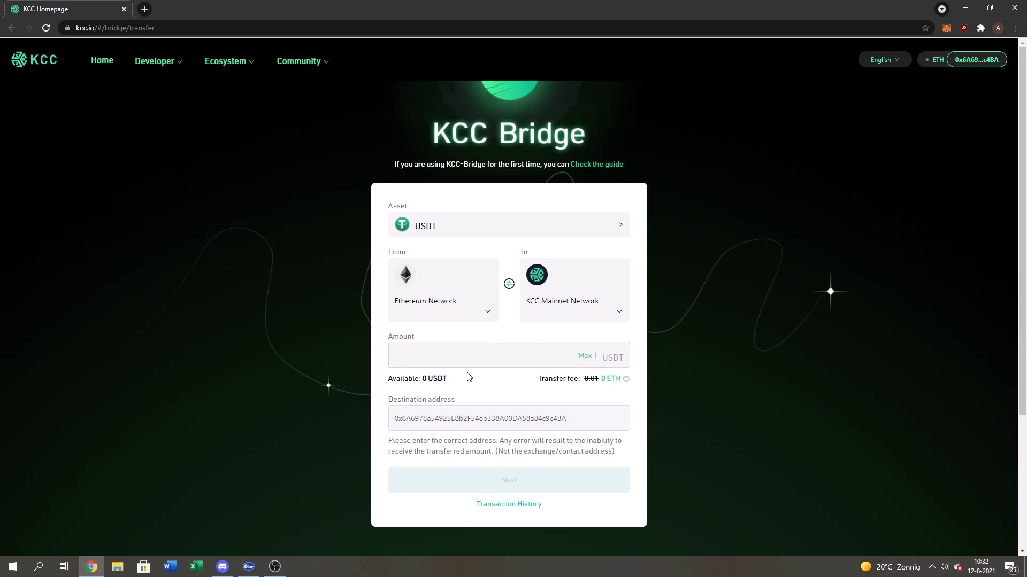
{"action": "left_click", "coordinate": [456, 363]}
{"action": "left_click", "coordinate": [511, 506]}
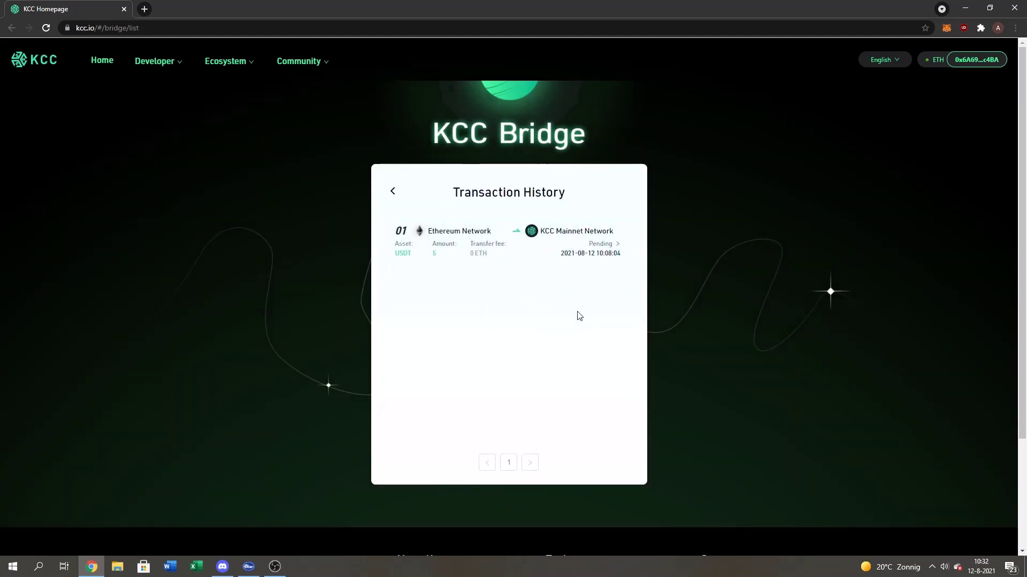
{"action": "left_click", "coordinate": [946, 29]}
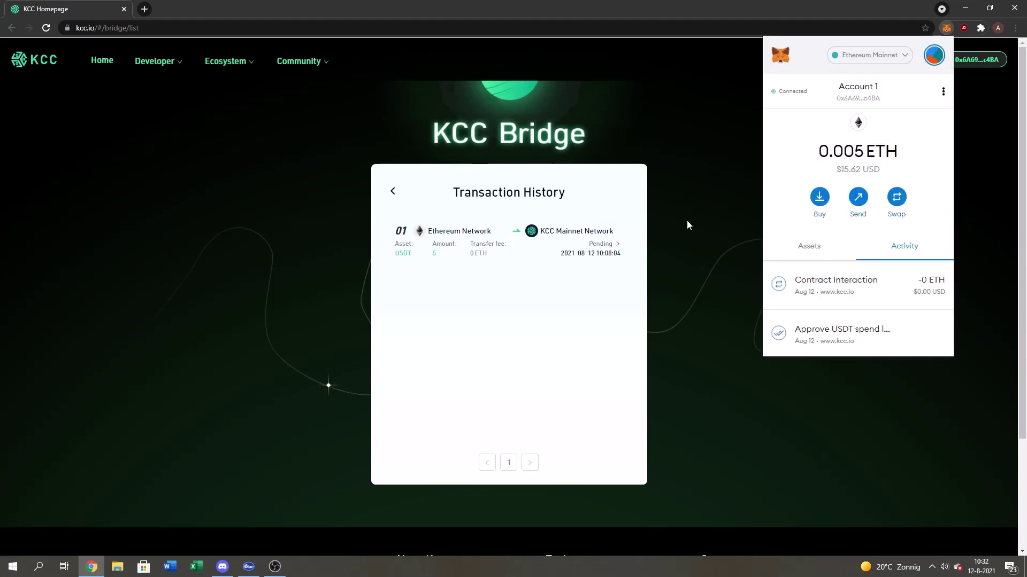
{"action": "left_click", "coordinate": [584, 338]}
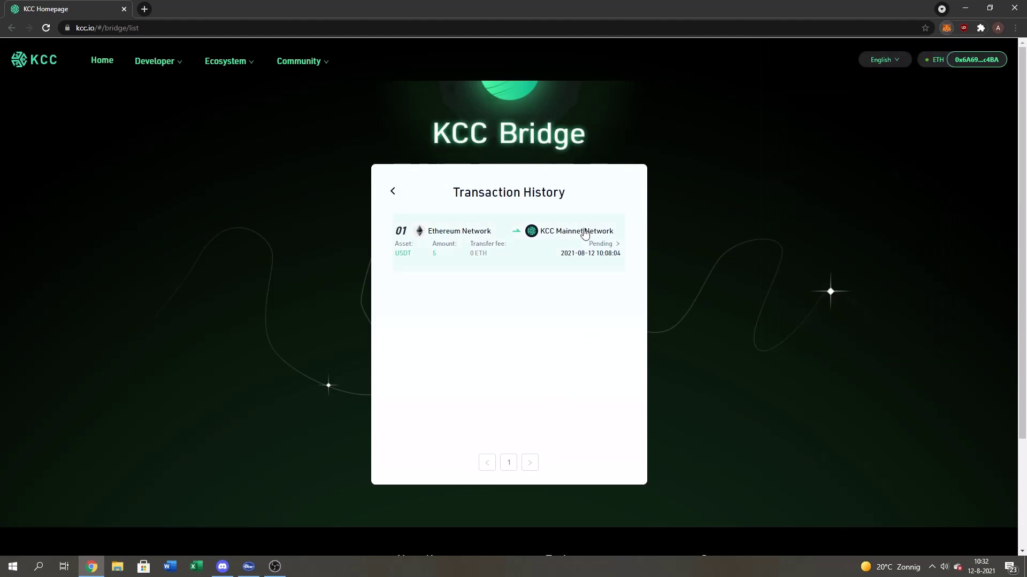
- Open the pending transfer's Details and wait until both networks reach 100% and Success
{"action": "left_click", "coordinate": [593, 258]}
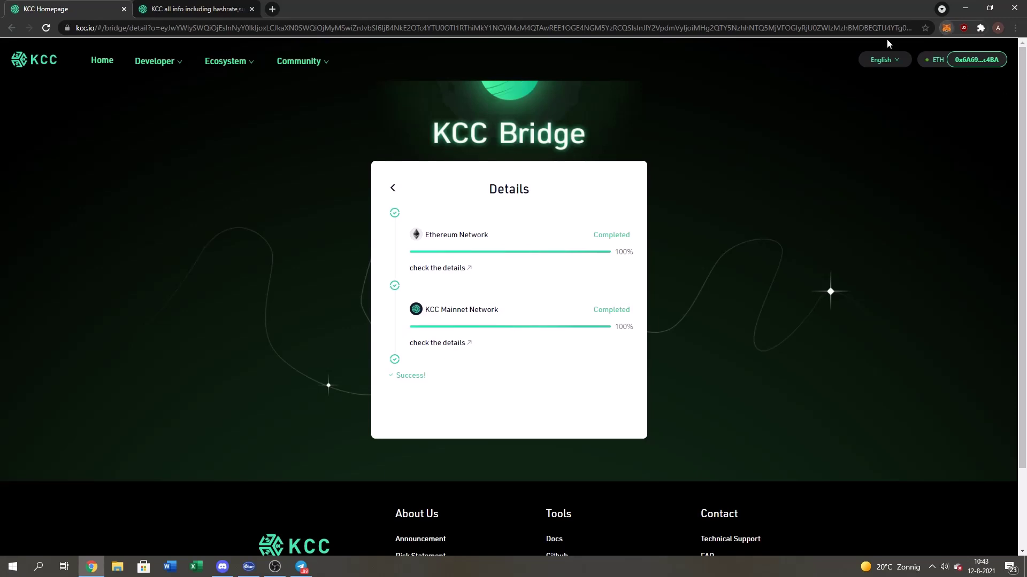
- Switch MetaMask to KCC-MAINNET and open the 5 USDT token details
{"action": "scroll", "coordinate": [845, 256], "scroll_direction": "down", "scroll_amount": 1}
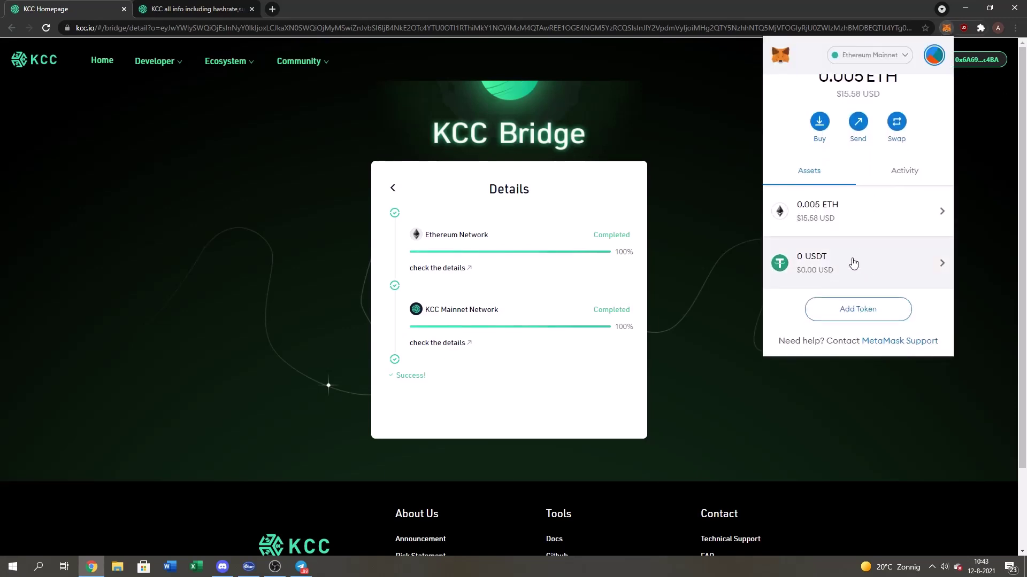
{"action": "scroll", "coordinate": [853, 263], "scroll_direction": "up", "scroll_amount": 1}
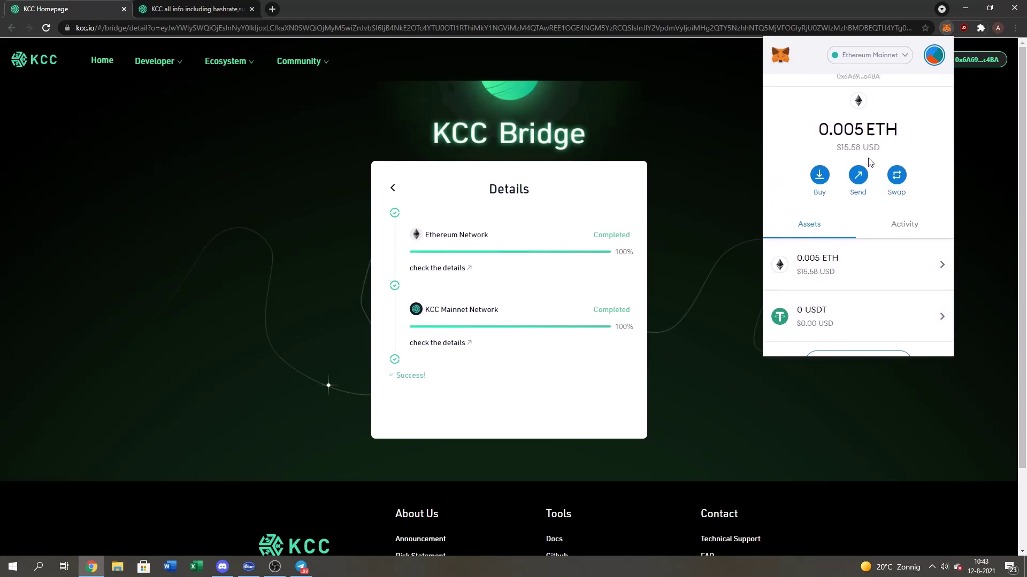
{"action": "left_click", "coordinate": [856, 55]}
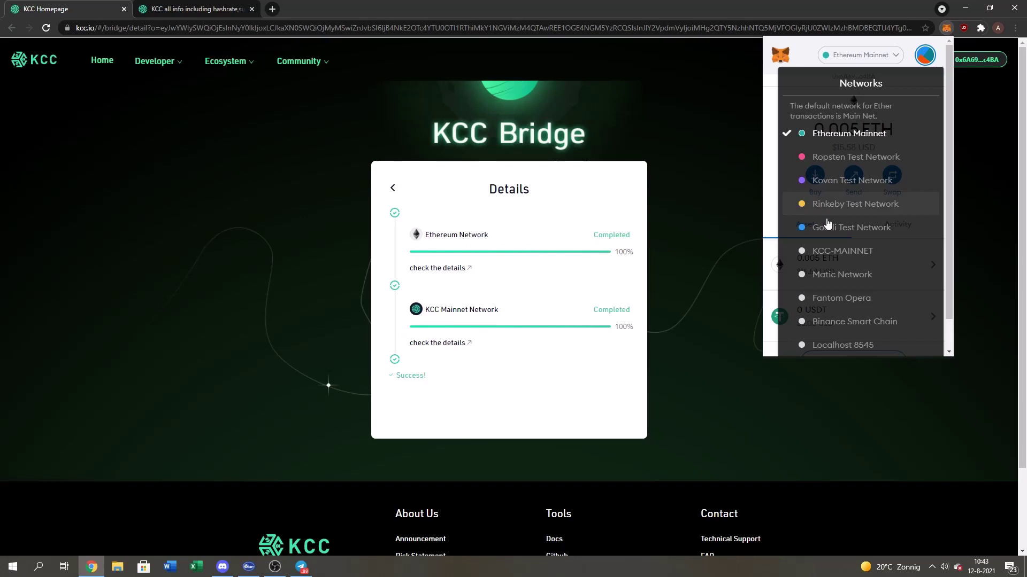
{"action": "left_click", "coordinate": [868, 251]}
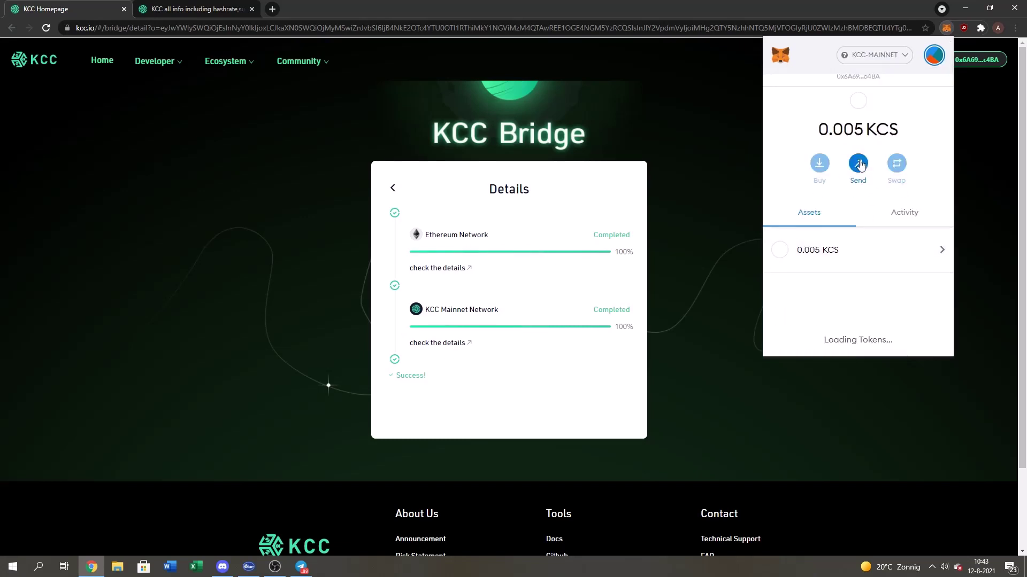
{"action": "scroll", "coordinate": [858, 256], "scroll_direction": "down", "scroll_amount": 5}
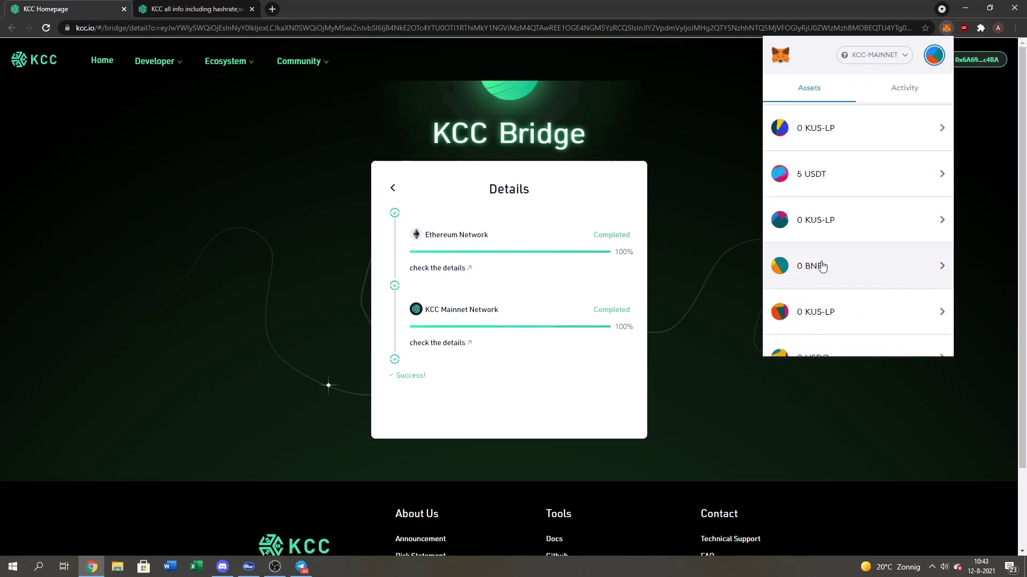
{"action": "left_click", "coordinate": [829, 178]}
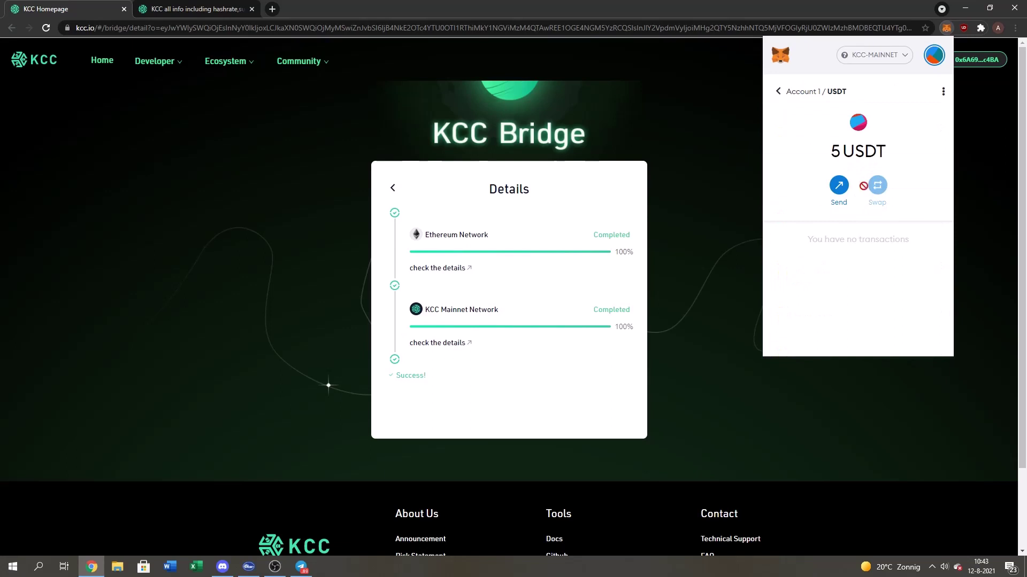
- Start adding a custom token in MetaMask, cancel it, and go to the explorer's KRC-20 list
{"action": "left_click", "coordinate": [776, 92]}
{"action": "scroll", "coordinate": [848, 200], "scroll_direction": "down", "scroll_amount": 5}
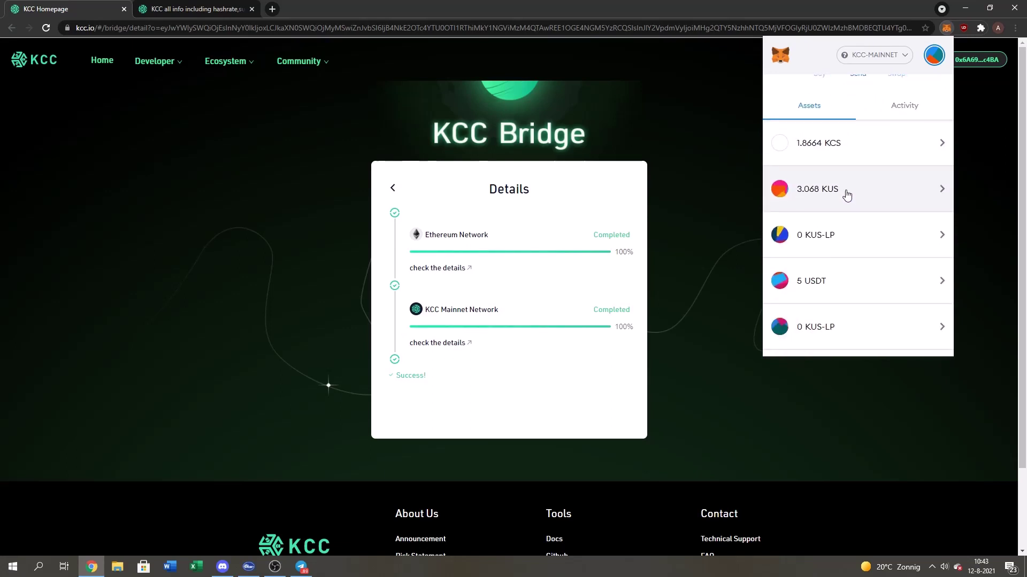
{"action": "scroll", "coordinate": [861, 185], "scroll_direction": "down", "scroll_amount": 5}
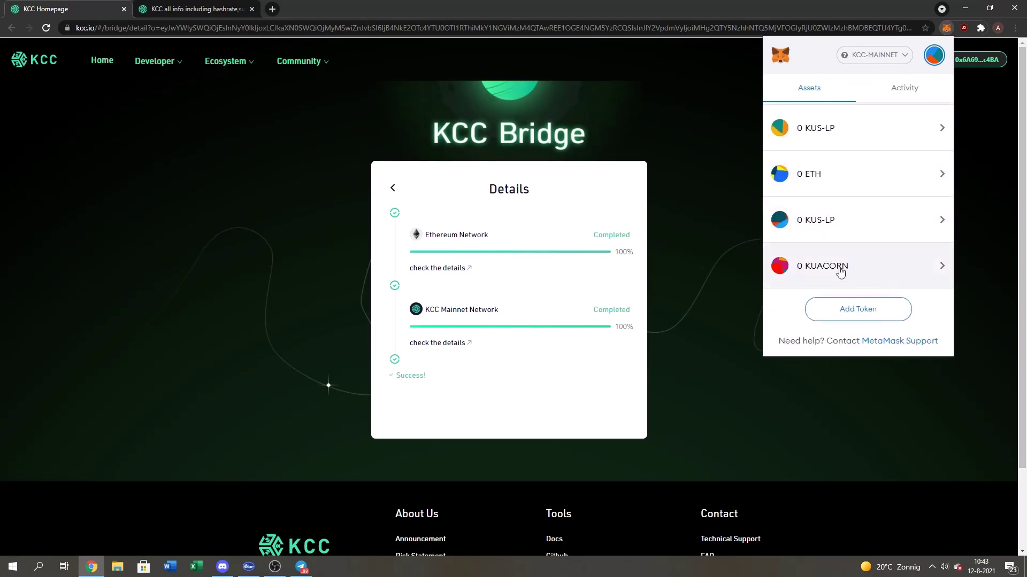
{"action": "scroll", "coordinate": [864, 236], "scroll_direction": "up", "scroll_amount": 3}
{"action": "scroll", "coordinate": [864, 236], "scroll_direction": "down", "scroll_amount": 3}
{"action": "left_click", "coordinate": [876, 314]}
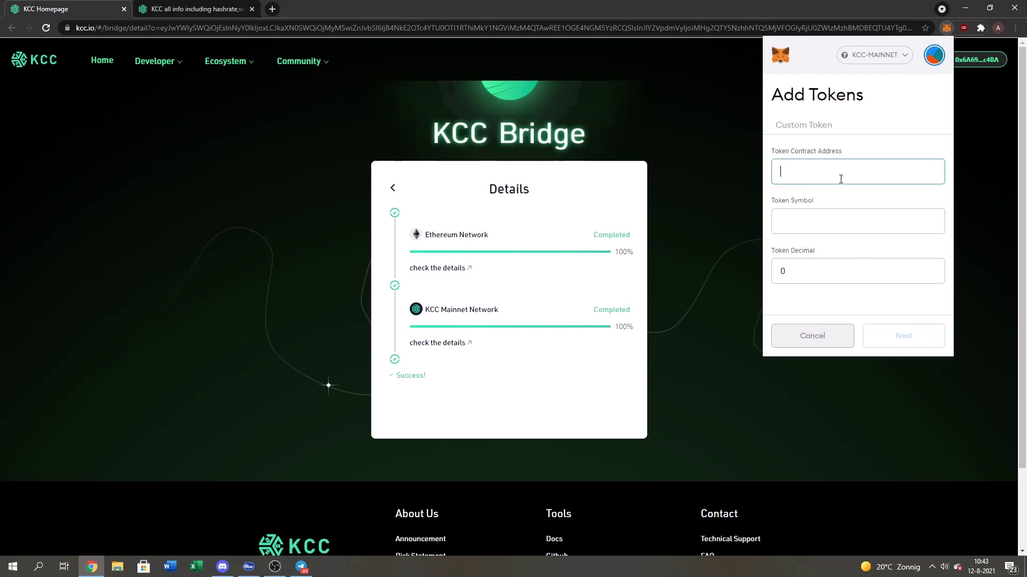
{"action": "left_click", "coordinate": [663, 148]}
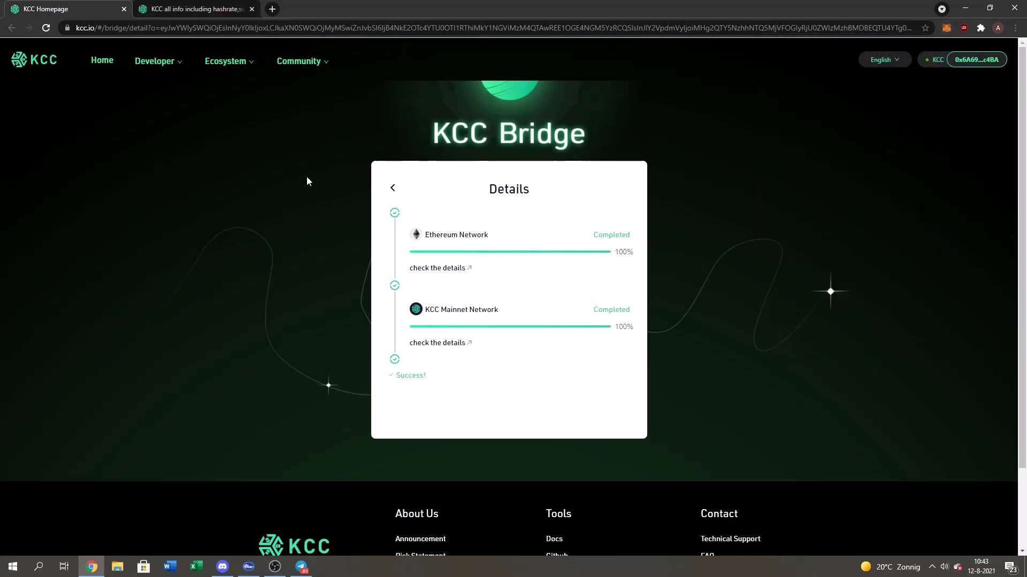
{"action": "left_click", "coordinate": [199, 9]}
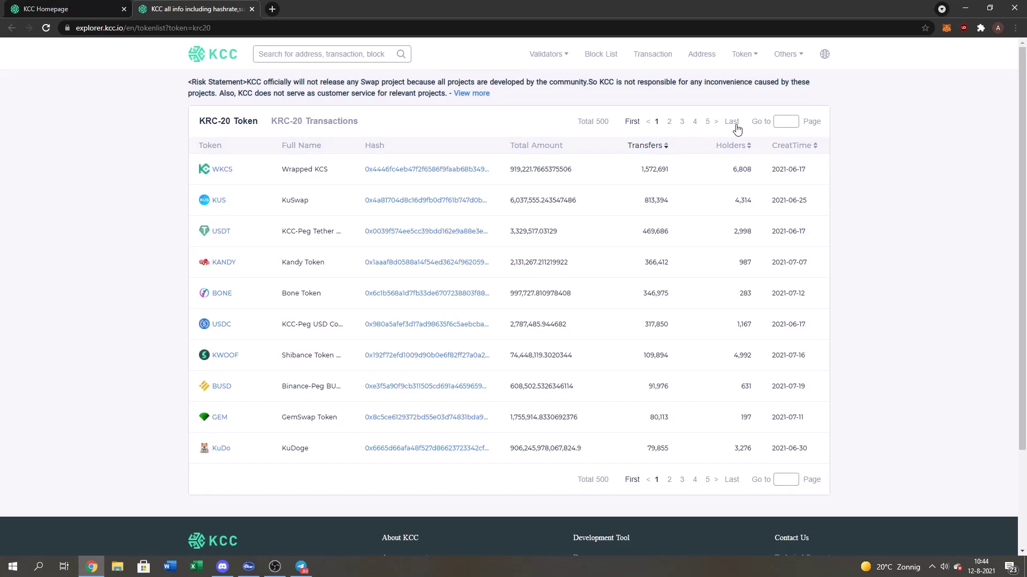
- Open the KCC-Peg Tether USD address page from the KRC-20 list and copy its contract address
{"action": "mouse_move", "coordinate": [745, 59]}
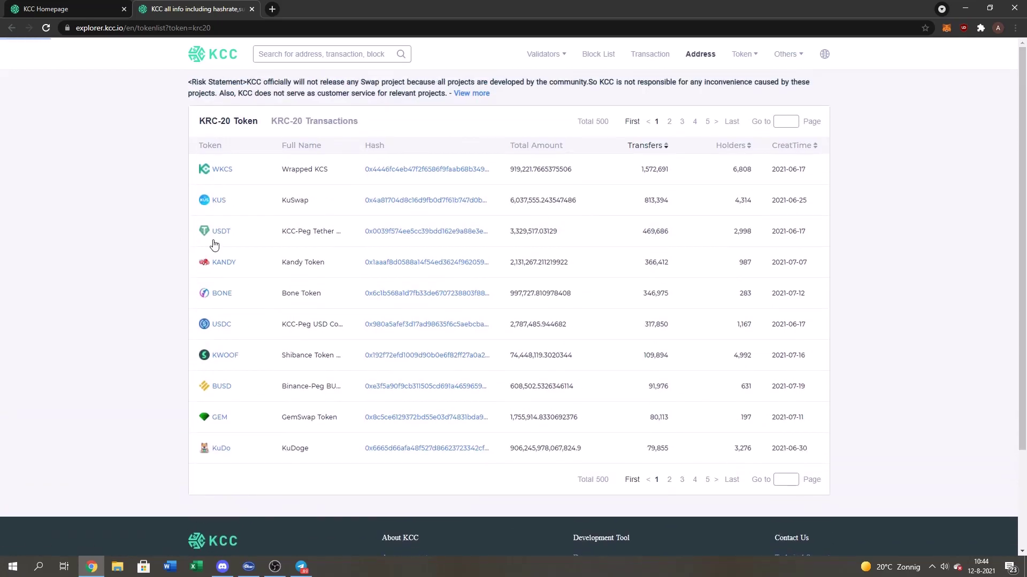
{"action": "left_click", "coordinate": [214, 232]}
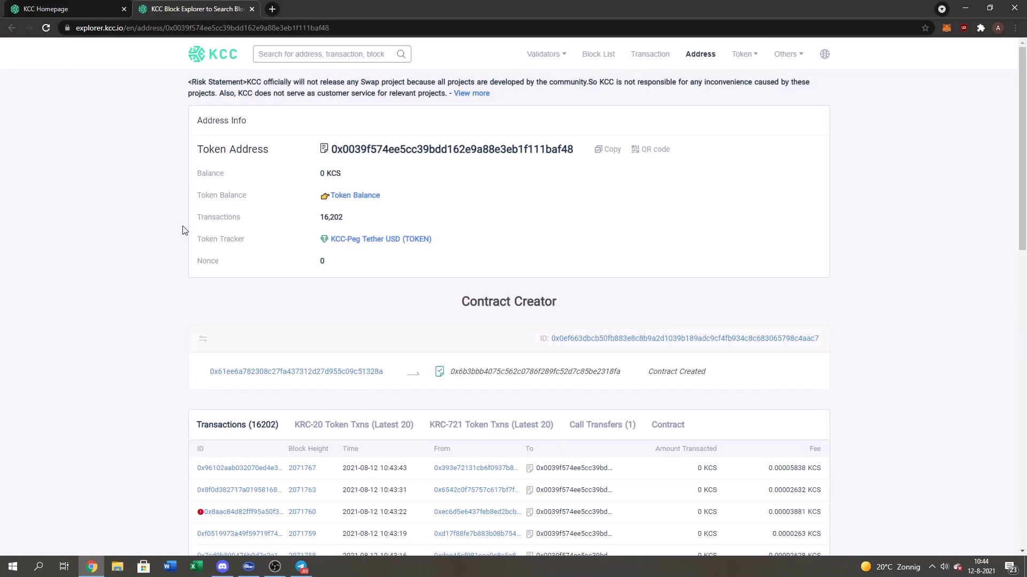
{"action": "left_click", "coordinate": [601, 149]}
{"action": "left_click", "coordinate": [947, 27]}
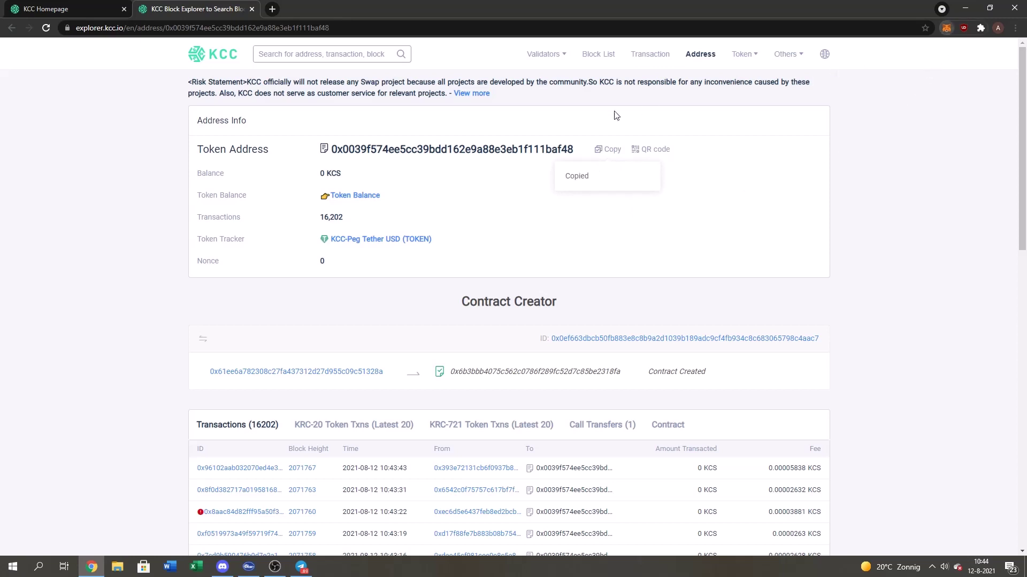
- Paste the USDT contract into Add Token, find it already added, then view the 5 USDT balance
{"action": "scroll", "coordinate": [850, 218], "scroll_direction": "down", "scroll_amount": 5}
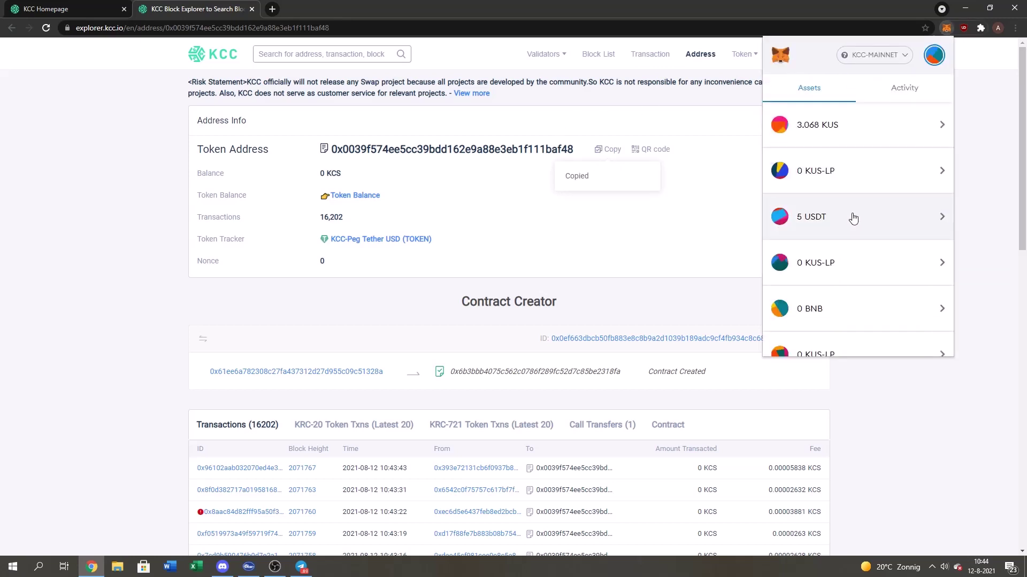
{"action": "left_click", "coordinate": [867, 316]}
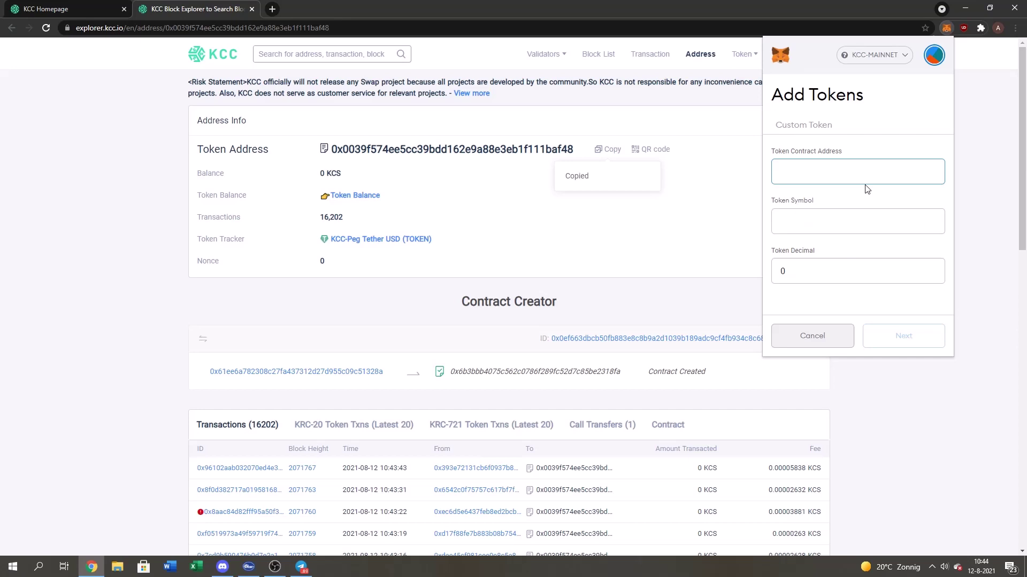
{"action": "key", "text": "ctrl+v"}
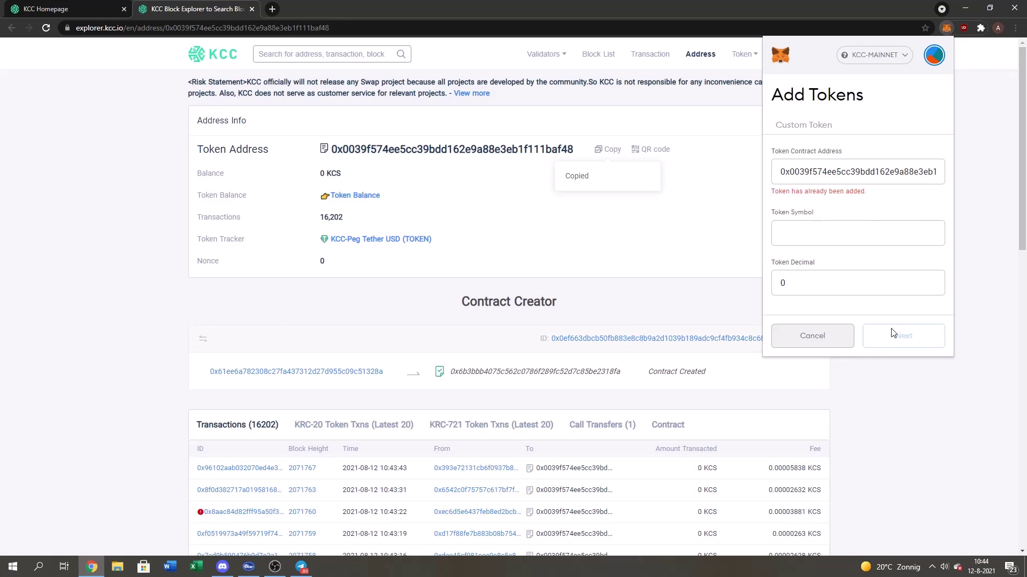
{"action": "left_click", "coordinate": [826, 341]}
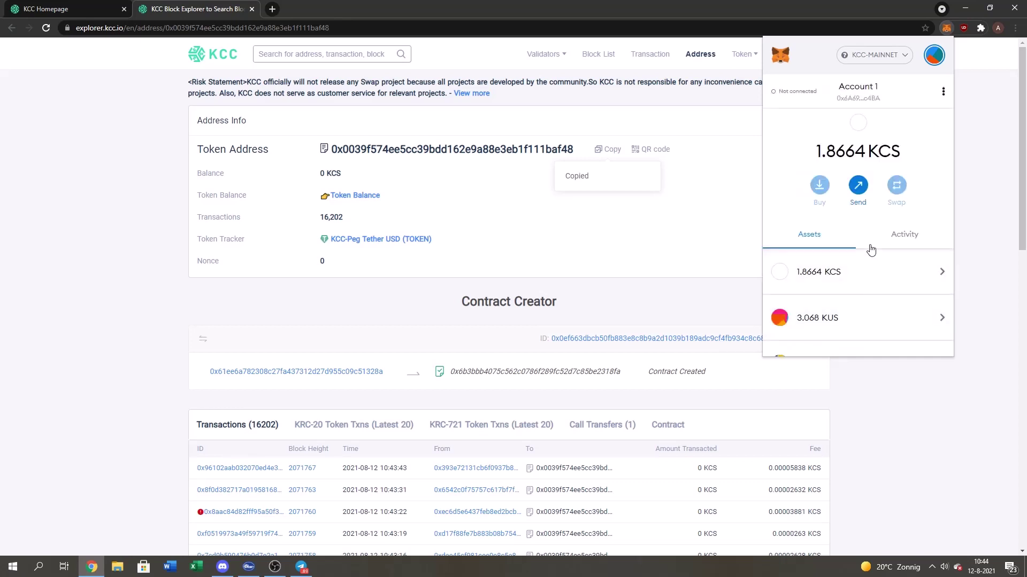
{"action": "scroll", "coordinate": [870, 250], "scroll_direction": "down", "scroll_amount": 3}
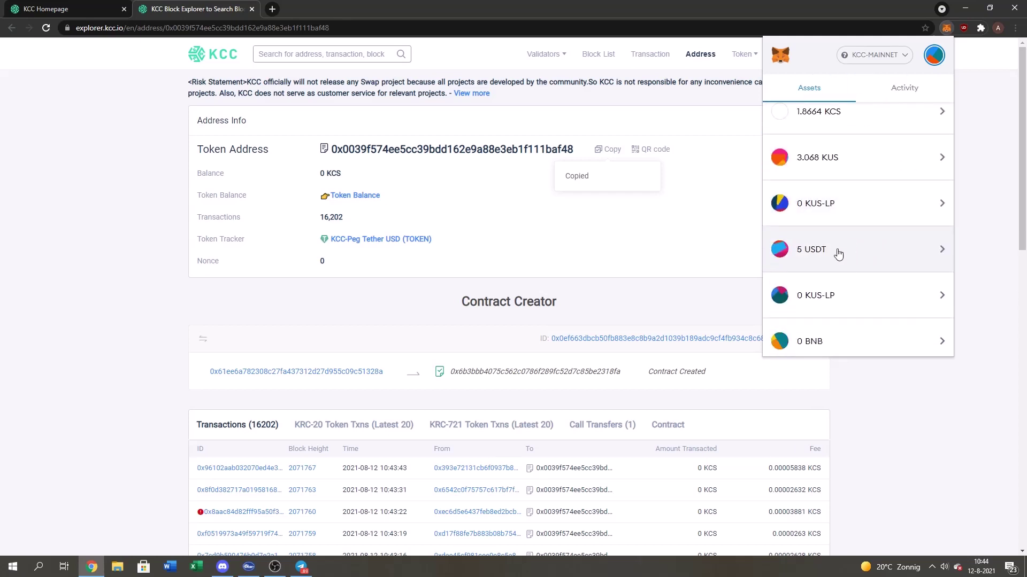
{"action": "left_click", "coordinate": [837, 252]}
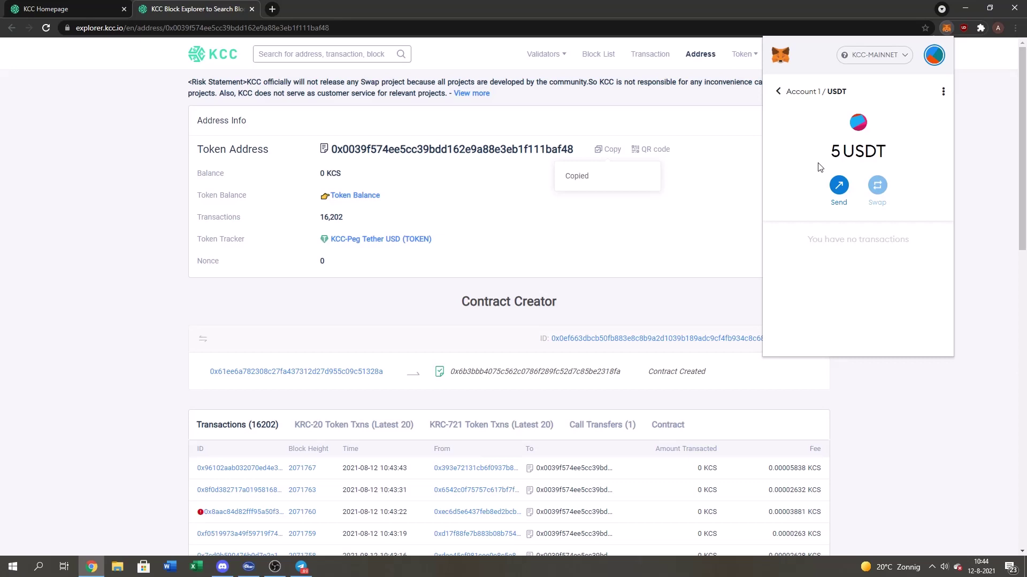
{"action": "left_click", "coordinate": [710, 242]}
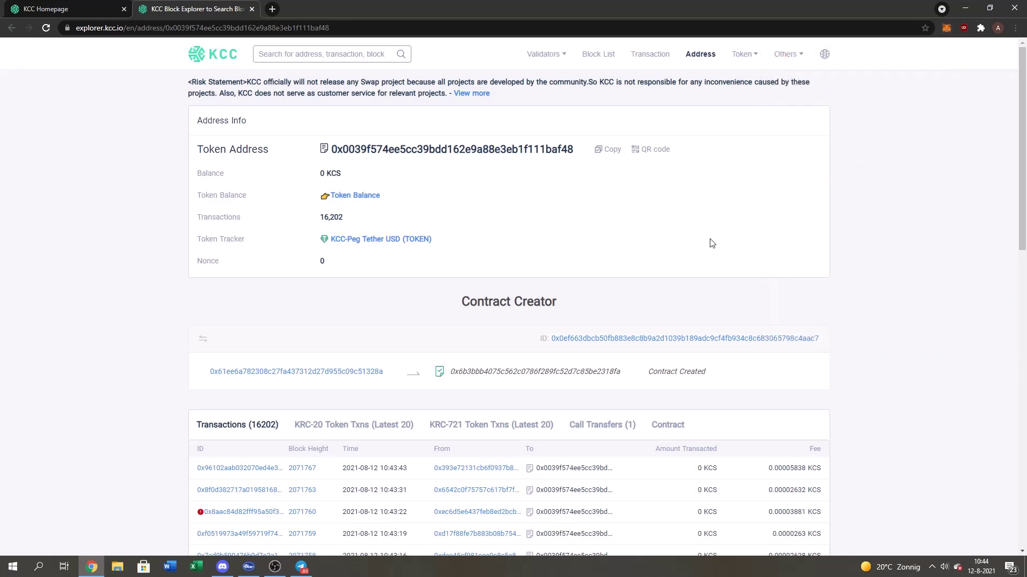